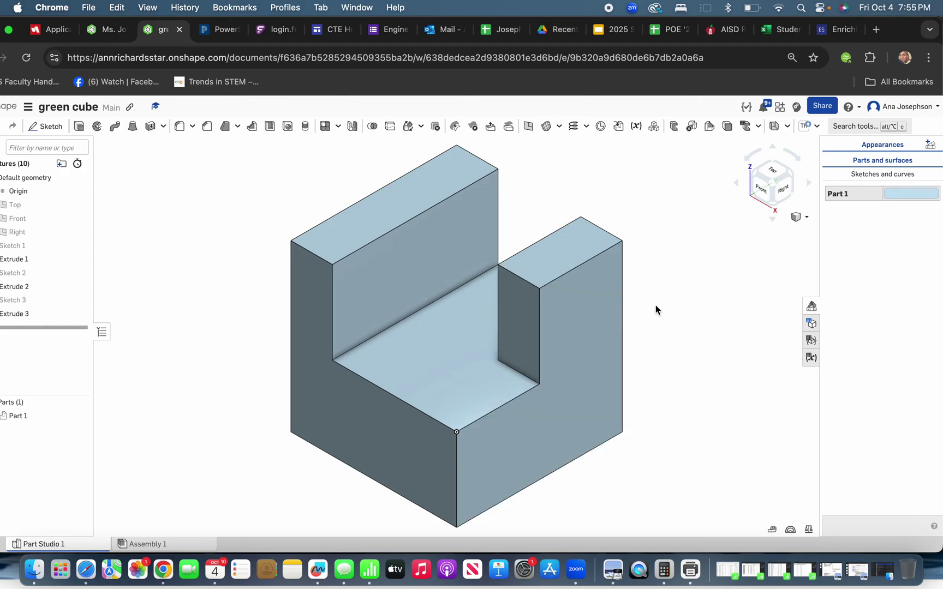
Change Part 1's appearance colour from light blue to medium green (83BC68).
{"action": "left_click", "coordinate": [811, 306]}
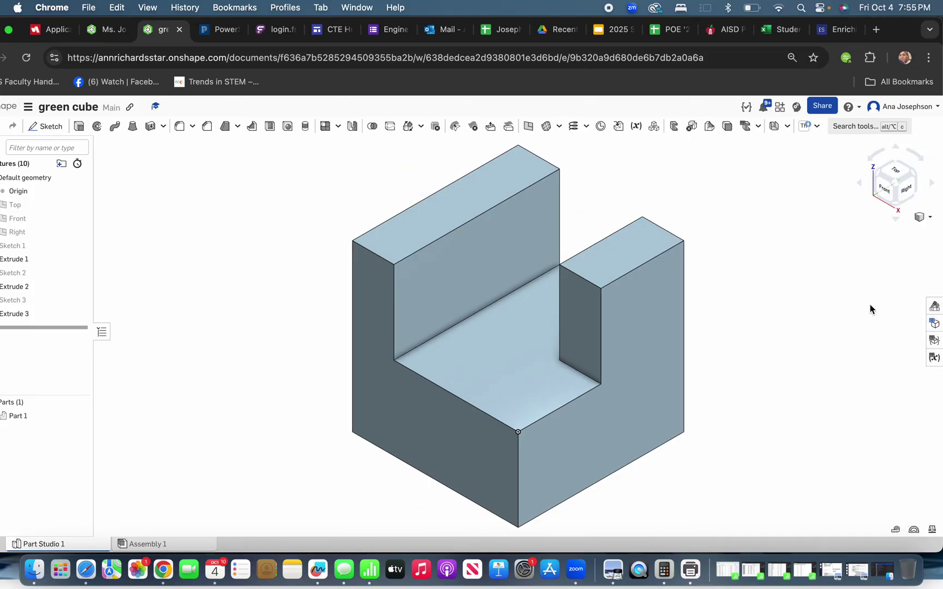
{"action": "left_click", "coordinate": [934, 307]}
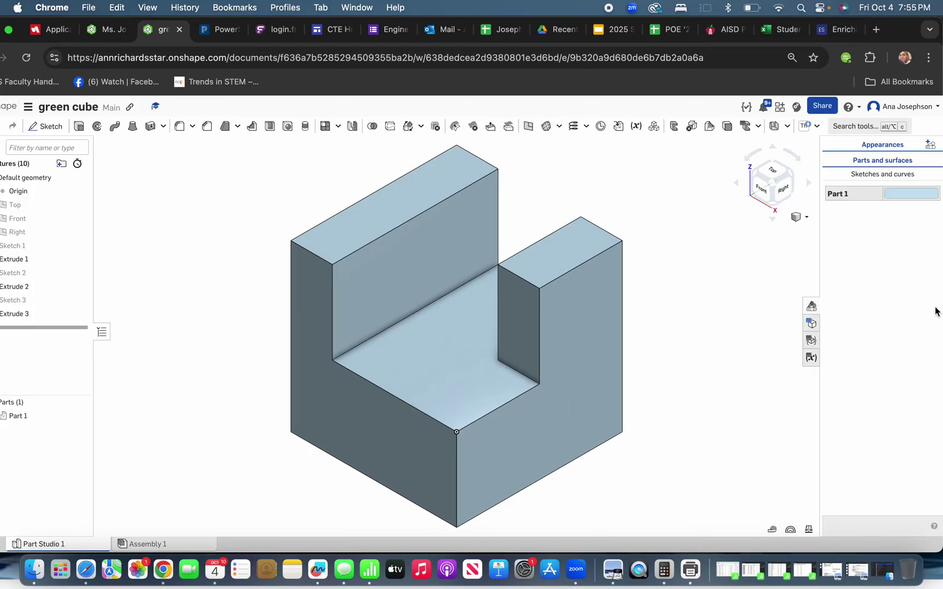
{"action": "left_click", "coordinate": [910, 202]}
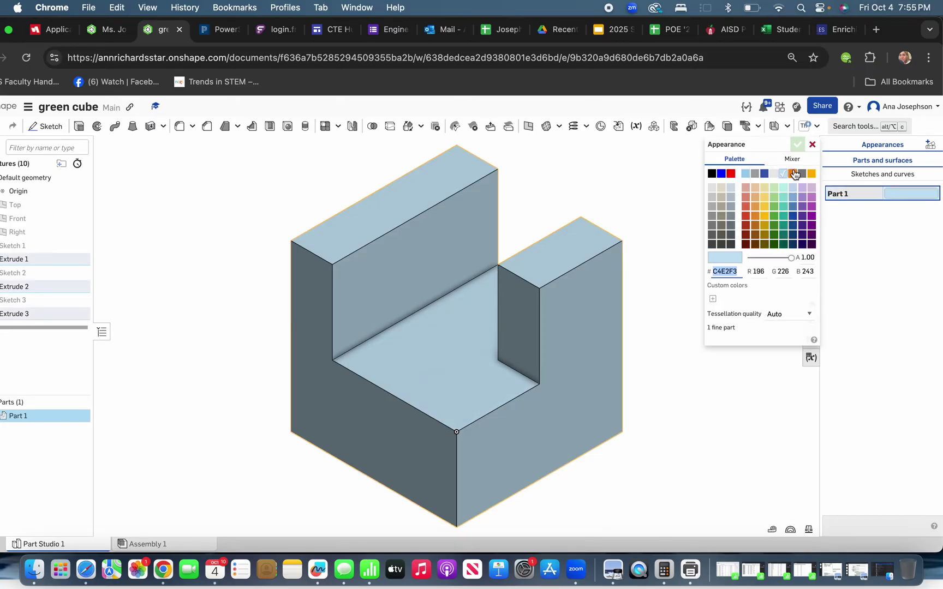
{"action": "left_click", "coordinate": [775, 198]}
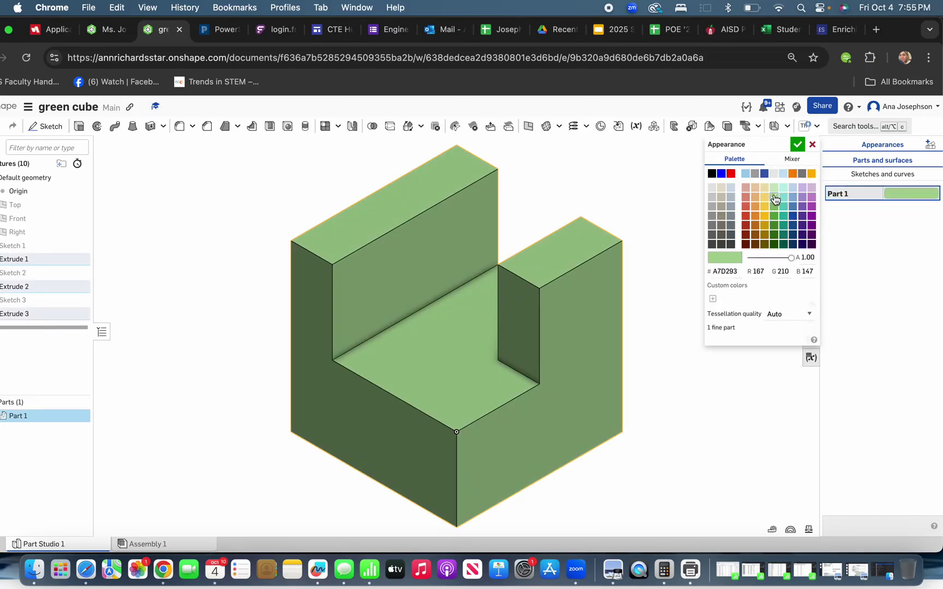
{"action": "left_click", "coordinate": [775, 207]}
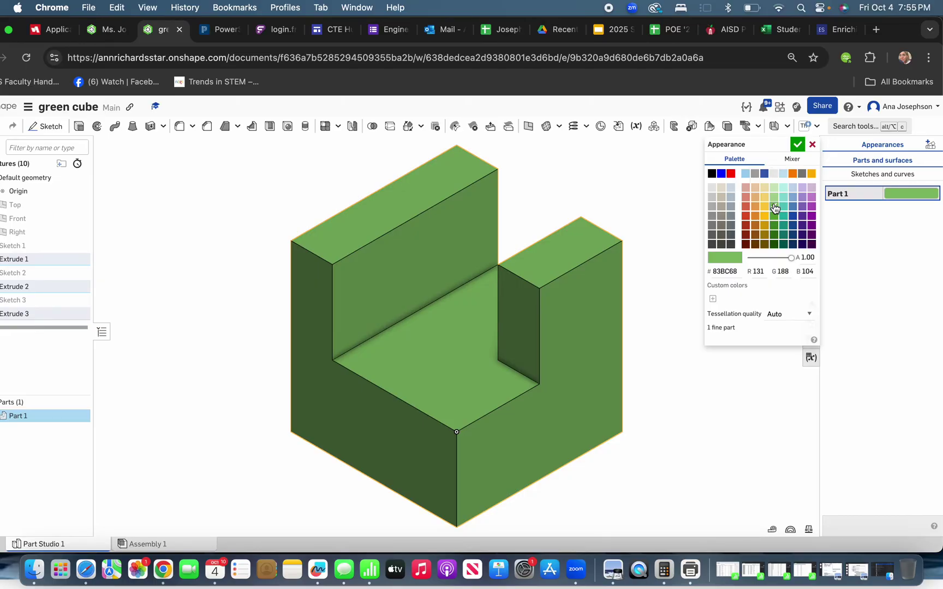
{"action": "left_click", "coordinate": [796, 144]}
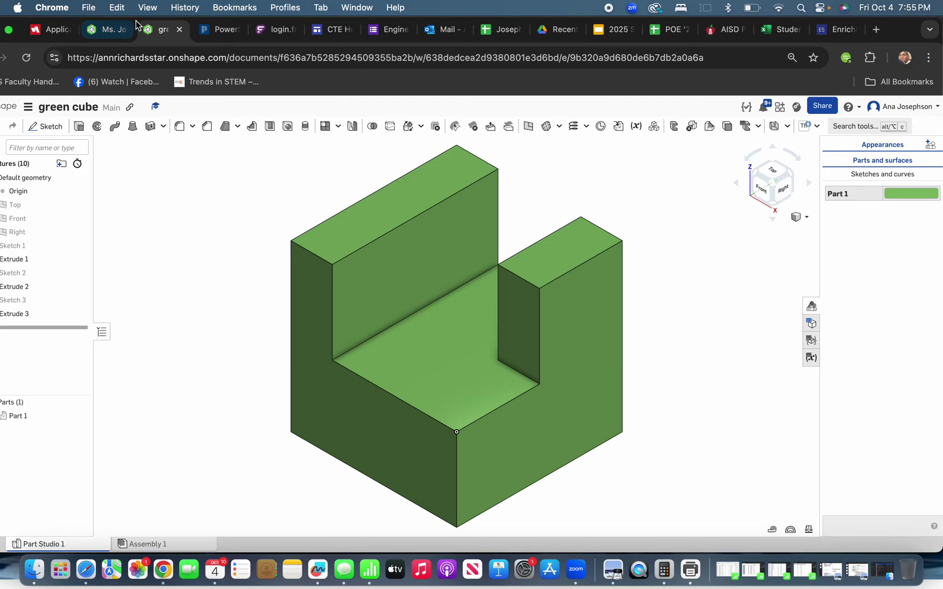
Create Drawing 1 from the ANSI_A_INCH.dwt template with no views.
{"action": "left_click_drag", "start_coordinate": [146, 21], "coordinate": [192, 22]}
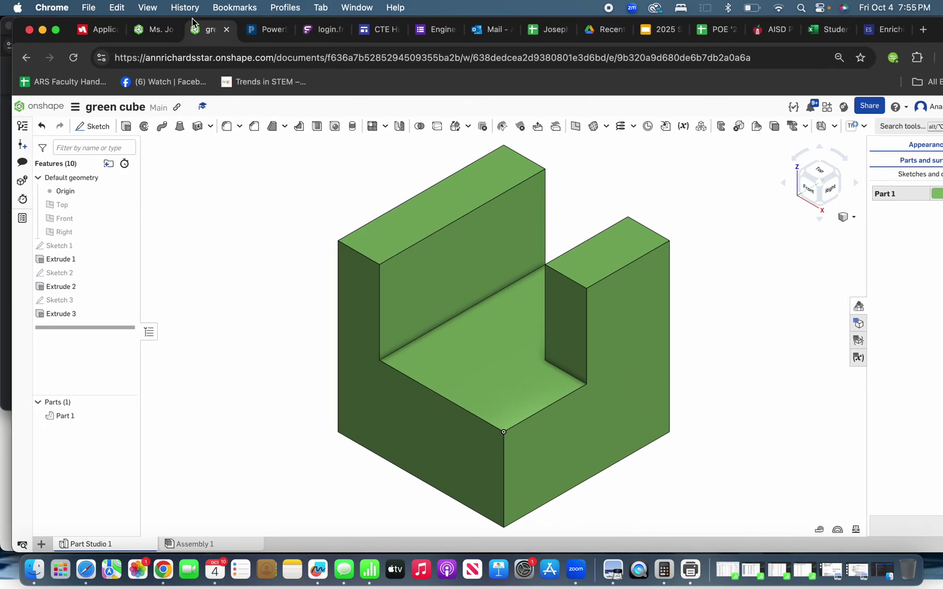
{"action": "left_click", "coordinate": [42, 544]}
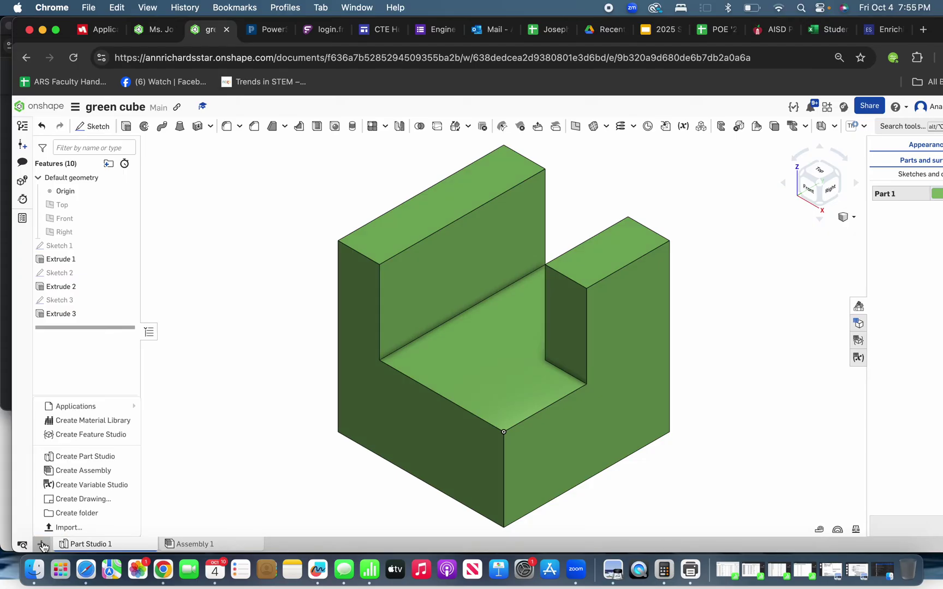
{"action": "left_click", "coordinate": [85, 499]}
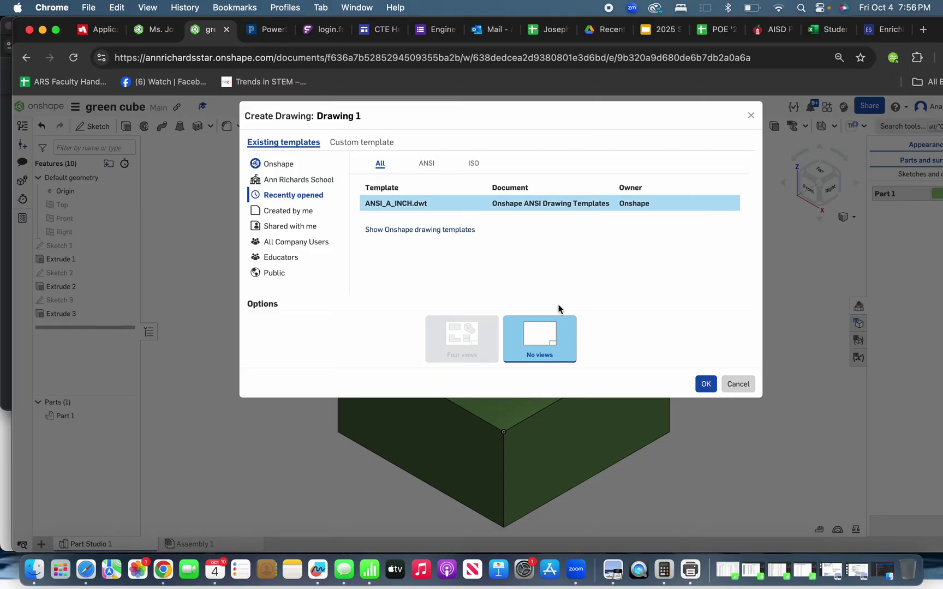
{"action": "left_click", "coordinate": [708, 386]}
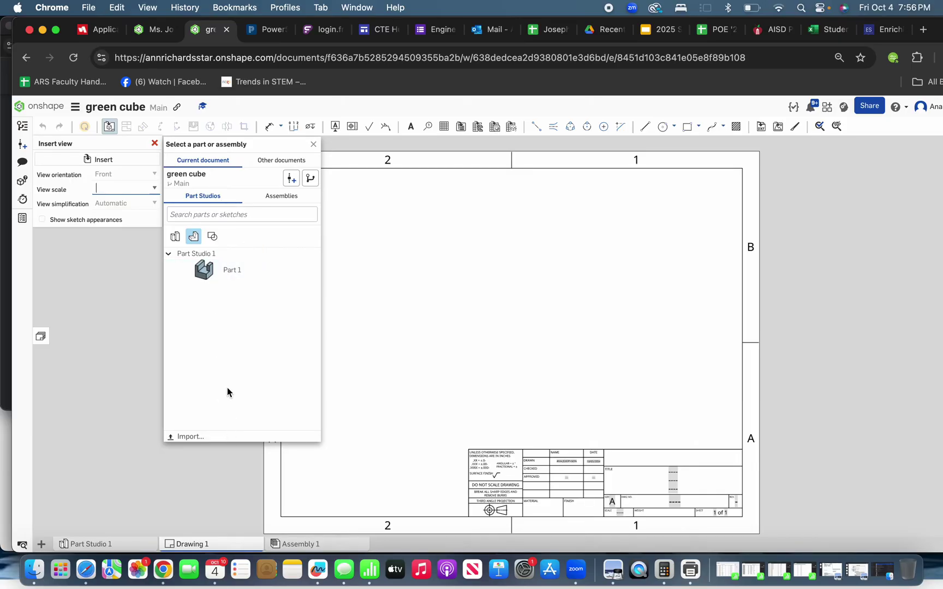
Select Part 1 from Part Studio 1 for a 2:1 front view.
{"action": "left_click", "coordinate": [207, 271]}
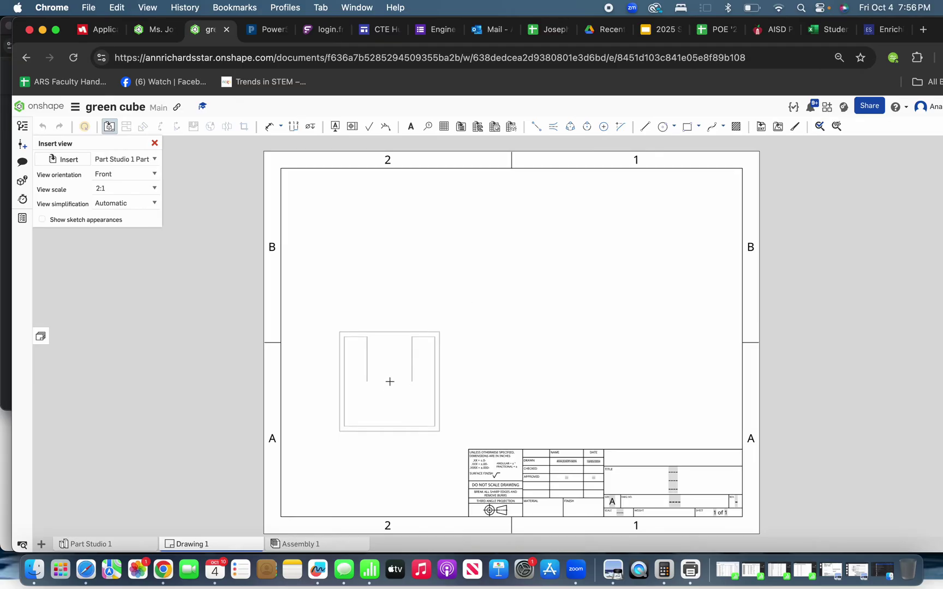
Place the front view at lower left, then projected right-side, top and isometric views.
{"action": "left_click", "coordinate": [389, 382]}
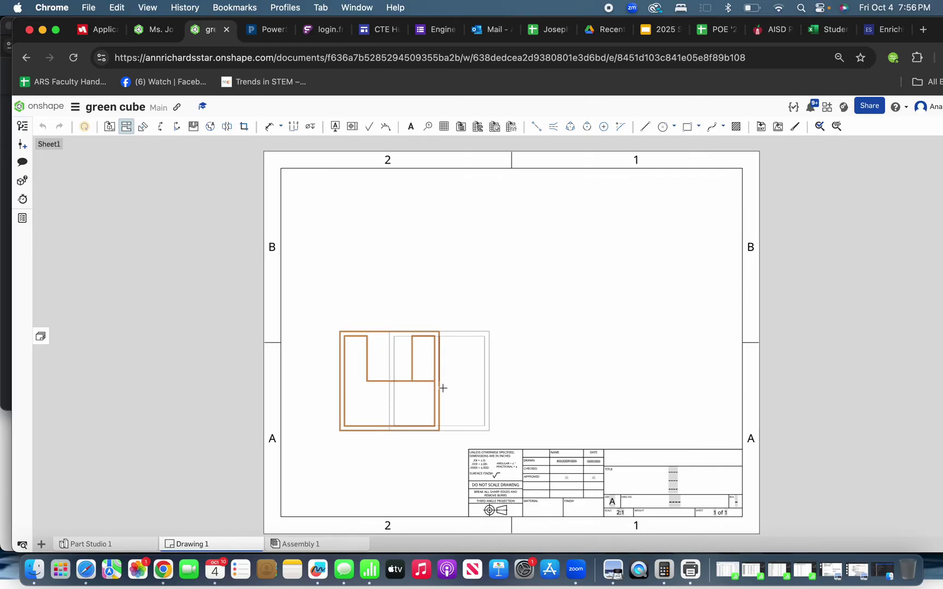
{"action": "left_click", "coordinate": [585, 393]}
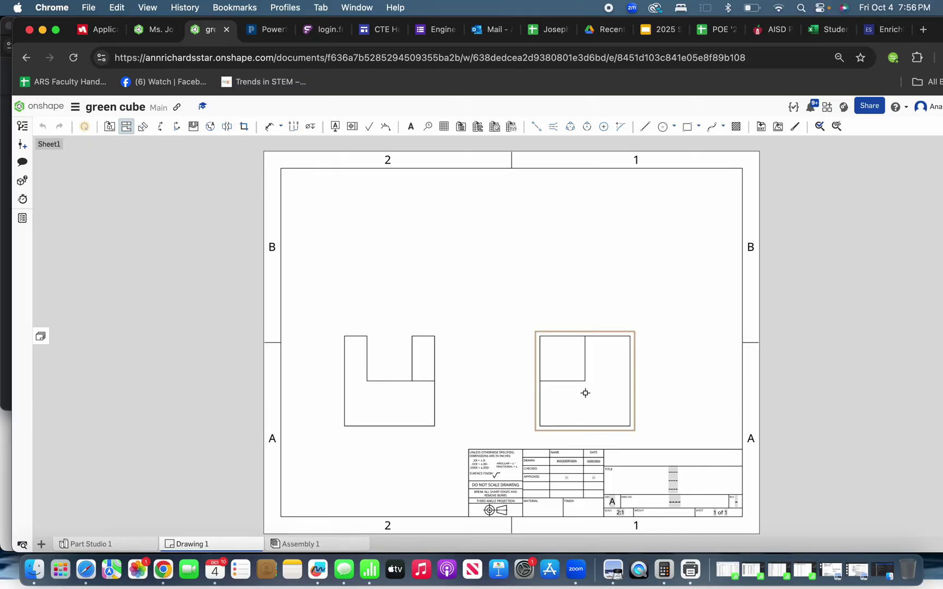
{"action": "left_click", "coordinate": [397, 383]}
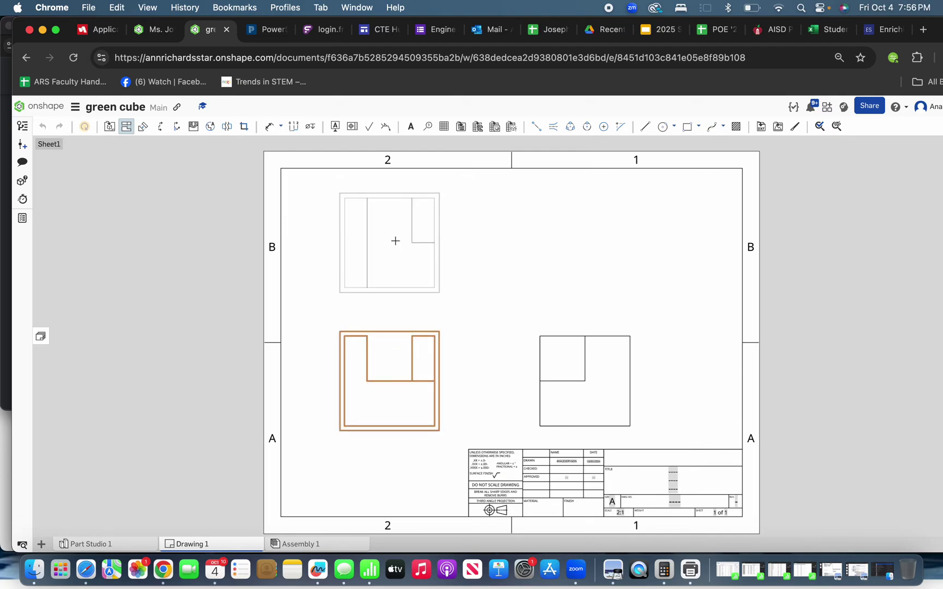
{"action": "left_click", "coordinate": [391, 240]}
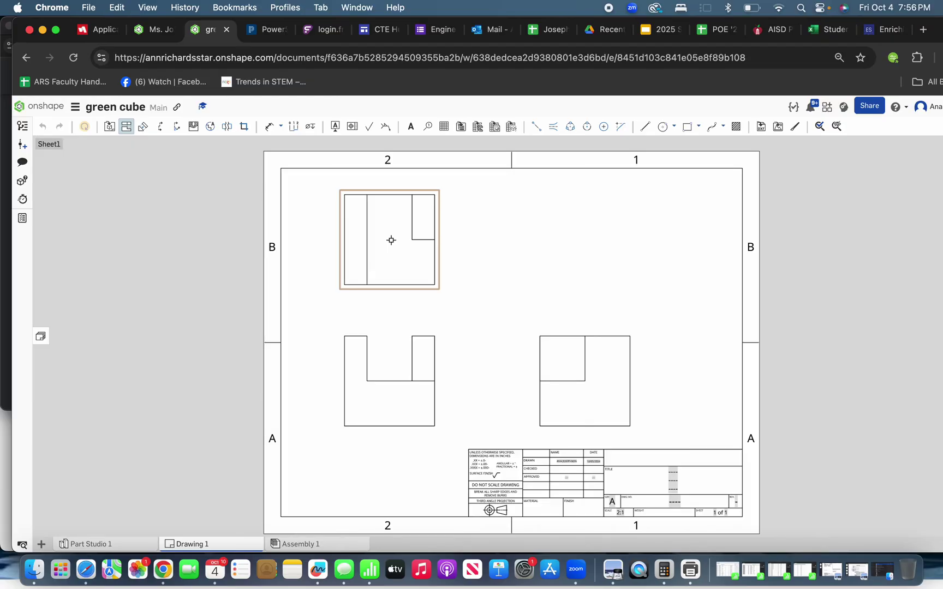
{"action": "left_click", "coordinate": [398, 392]}
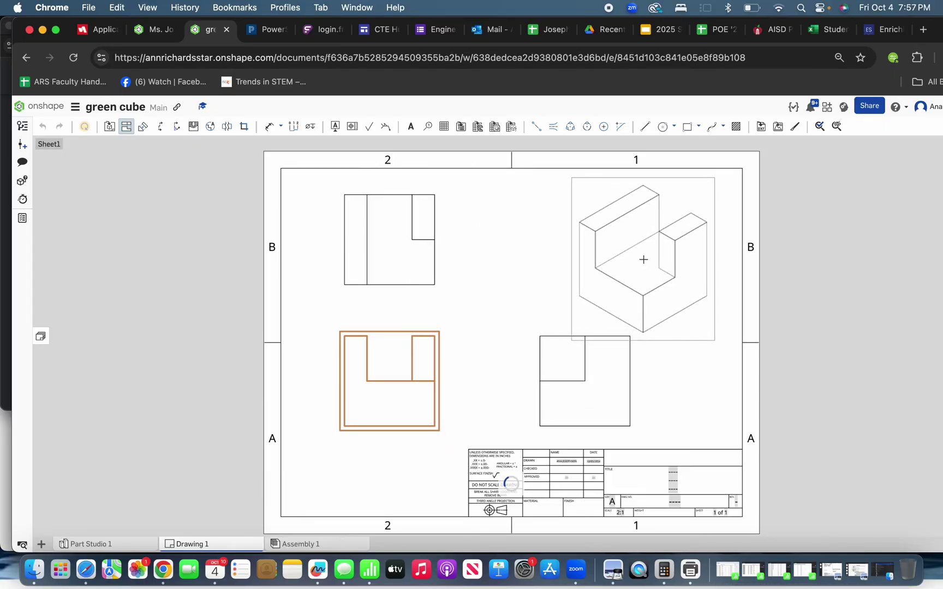
{"action": "left_click", "coordinate": [643, 260]}
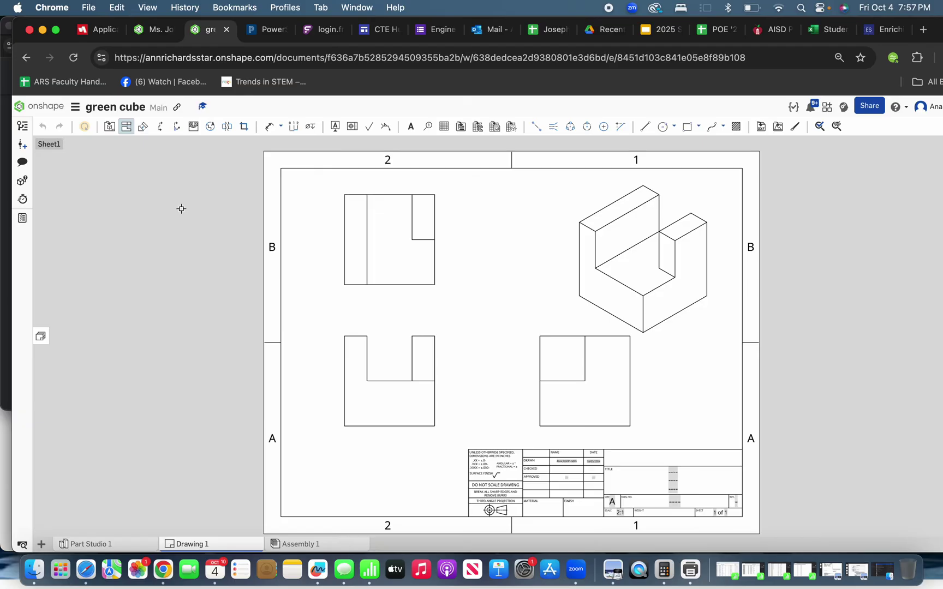
Drag the right-side, isometric and top views into an aligned, evenly spaced layout.
{"action": "key", "text": "Escape"}
{"action": "left_click_drag", "start_coordinate": [600, 363], "coordinate": [623, 373]}
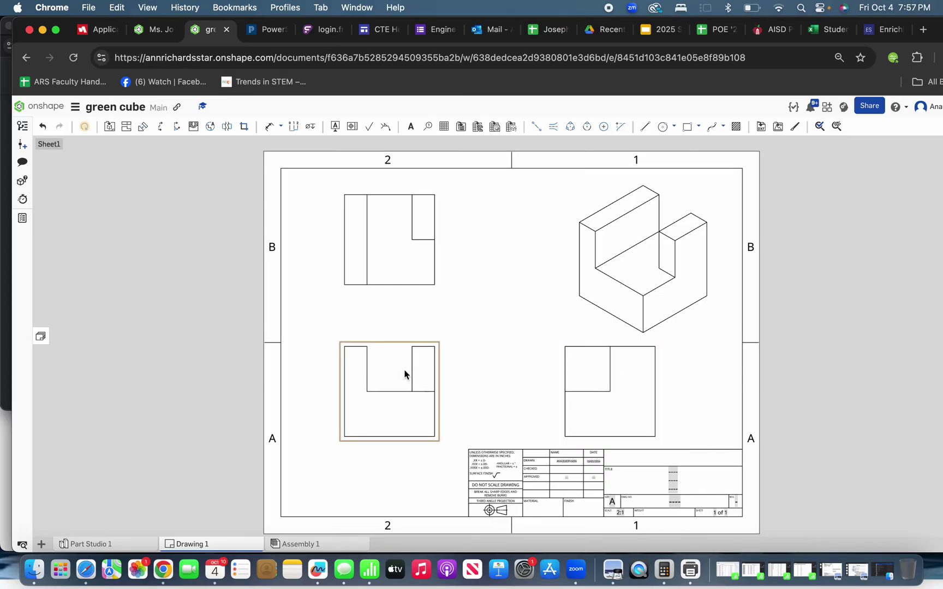
{"action": "left_click_drag", "start_coordinate": [660, 261], "coordinate": [651, 251]}
{"action": "left_click_drag", "start_coordinate": [432, 255], "coordinate": [385, 233]}
{"action": "left_click_drag", "start_coordinate": [612, 362], "coordinate": [663, 385]}
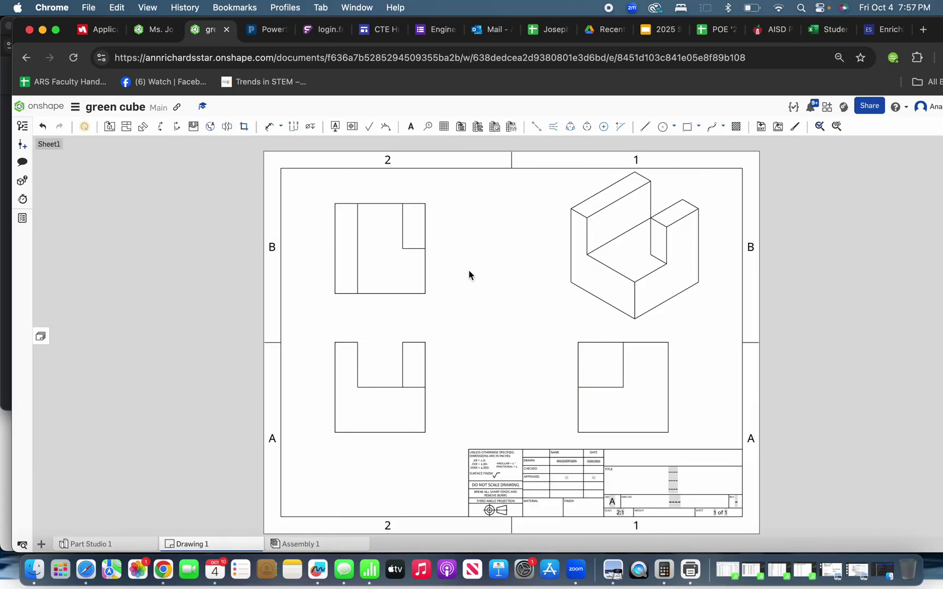
Dimension the top view: .750 width, .500 right edge, .500 top edge, 1.000 height.
{"action": "left_click", "coordinate": [271, 127]}
{"action": "left_click", "coordinate": [393, 294]}
{"action": "left_click", "coordinate": [393, 317]}
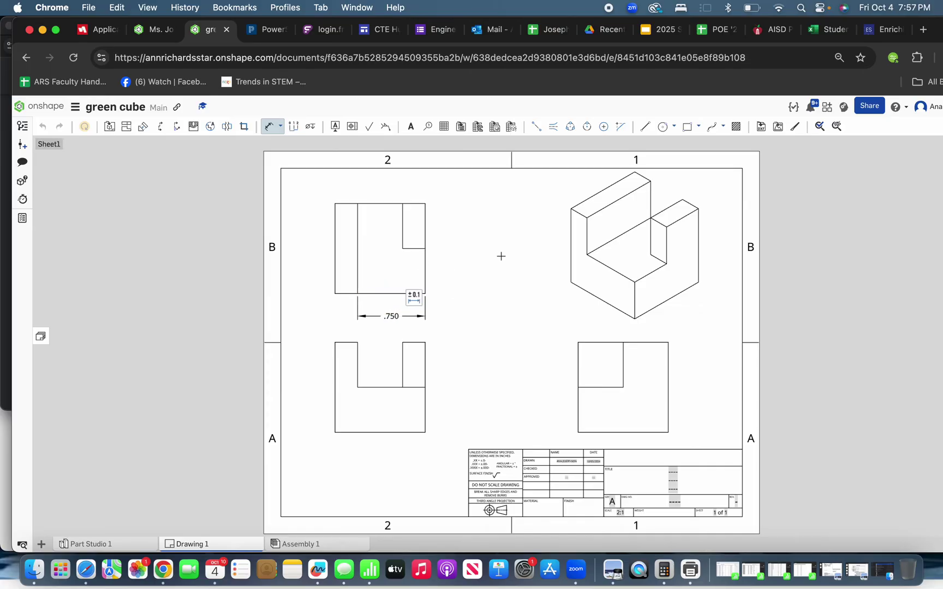
{"action": "left_click", "coordinate": [426, 270]}
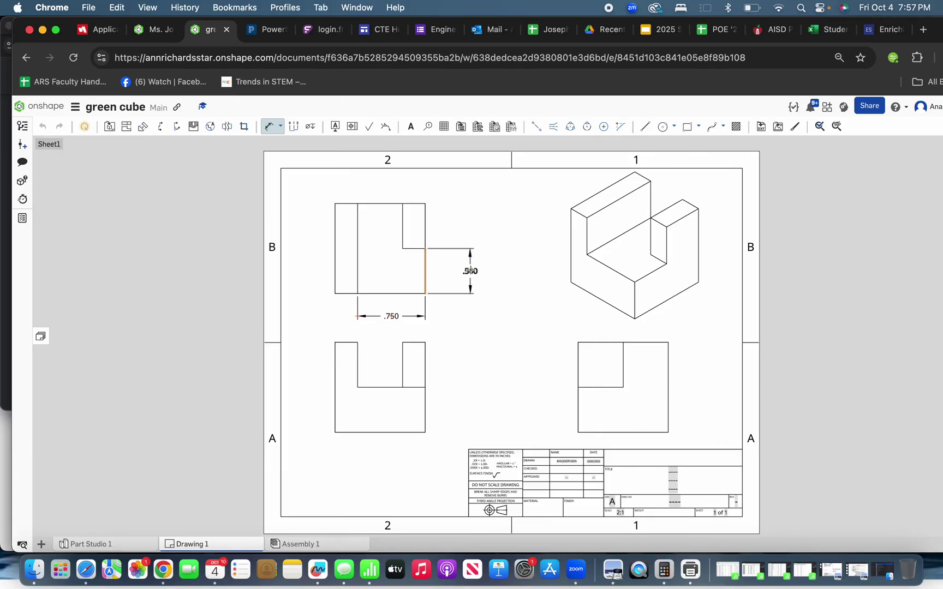
{"action": "left_click", "coordinate": [471, 271]}
{"action": "left_click", "coordinate": [376, 204]}
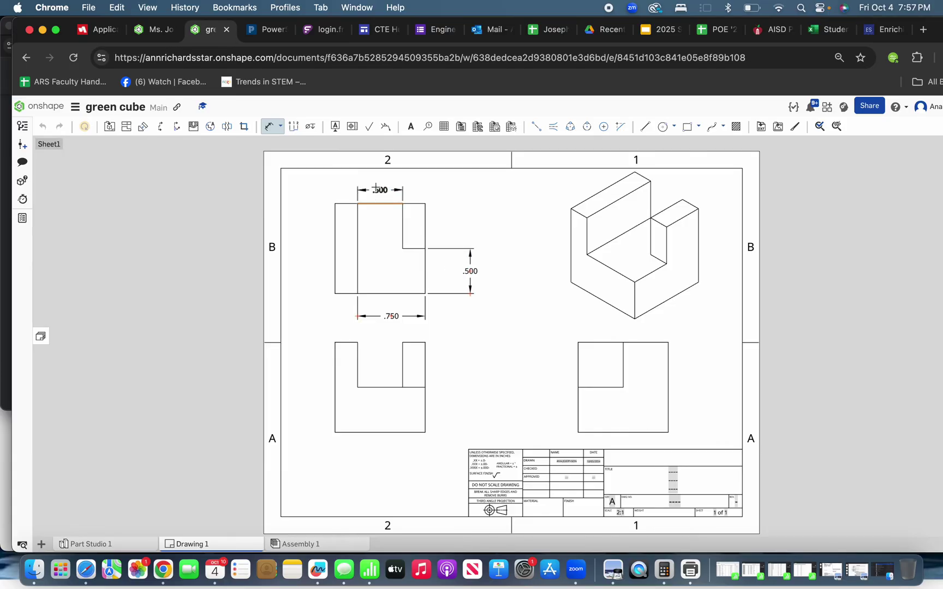
{"action": "left_click", "coordinate": [376, 187]}
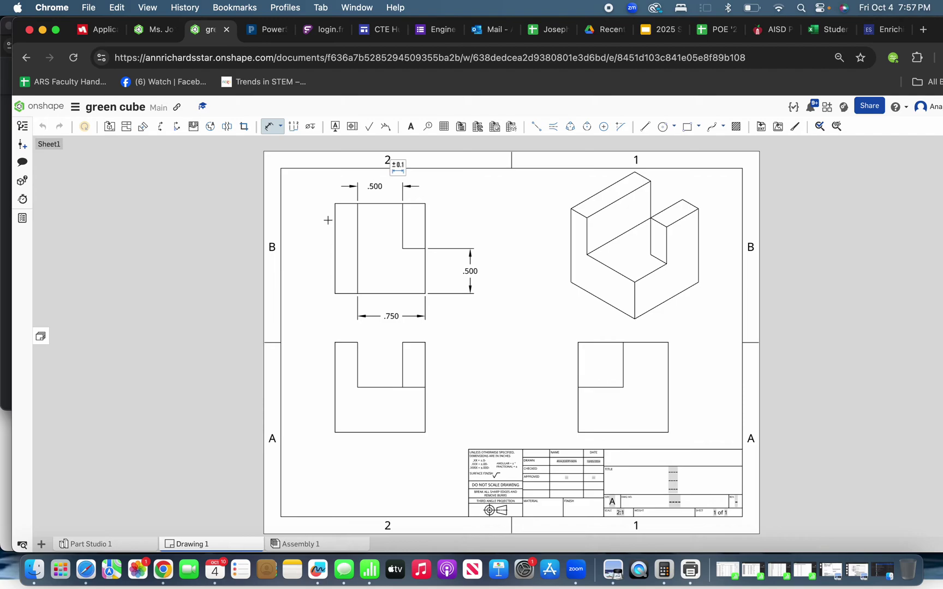
{"action": "left_click", "coordinate": [335, 226]}
{"action": "left_click", "coordinate": [299, 234]}
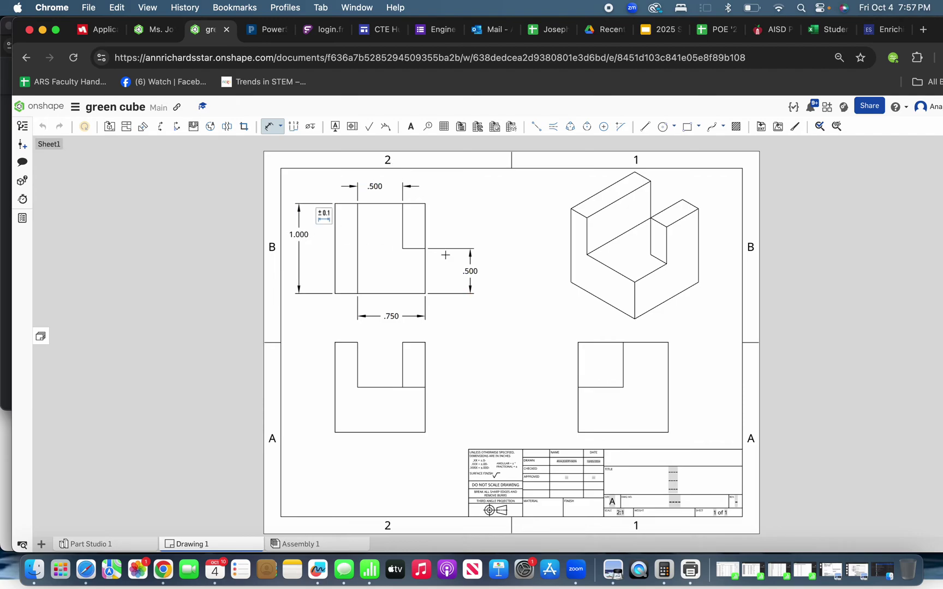
Dimension the right-side view with .500 on its left and 1.000 on its right.
{"action": "left_click", "coordinate": [579, 357]}
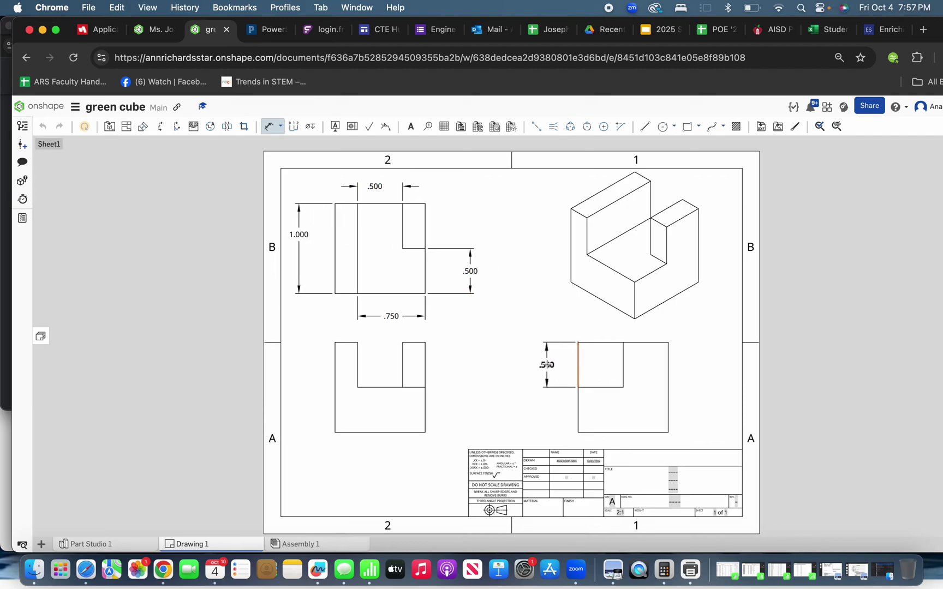
{"action": "left_click", "coordinate": [547, 364]}
{"action": "left_click", "coordinate": [667, 380]}
{"action": "left_click", "coordinate": [703, 375]}
Dimension the front view: .500 notch depth, .750 notch width, 1.000 width and 1.000 height.
{"action": "left_click", "coordinate": [425, 361]}
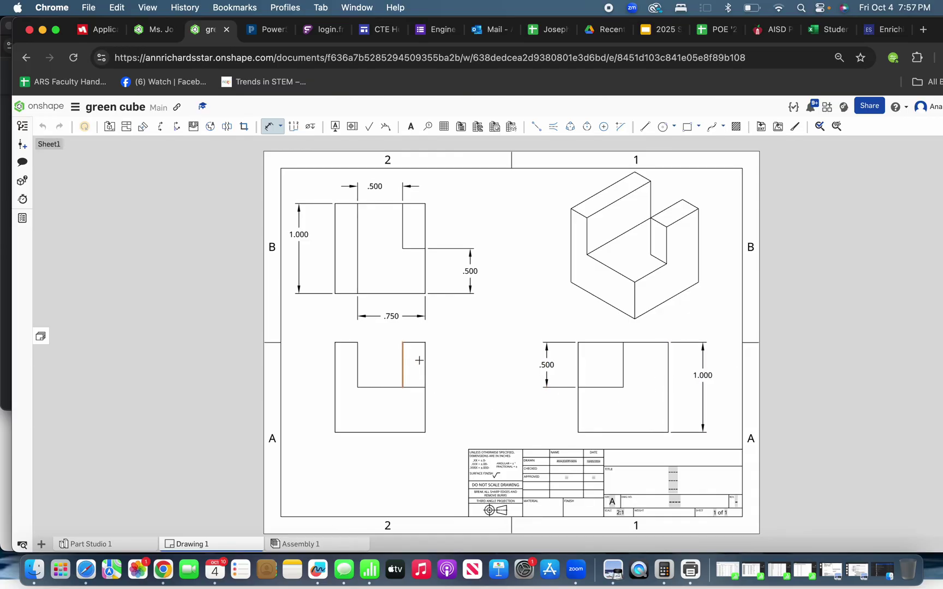
{"action": "left_click", "coordinate": [453, 373]}
{"action": "left_click", "coordinate": [381, 385]}
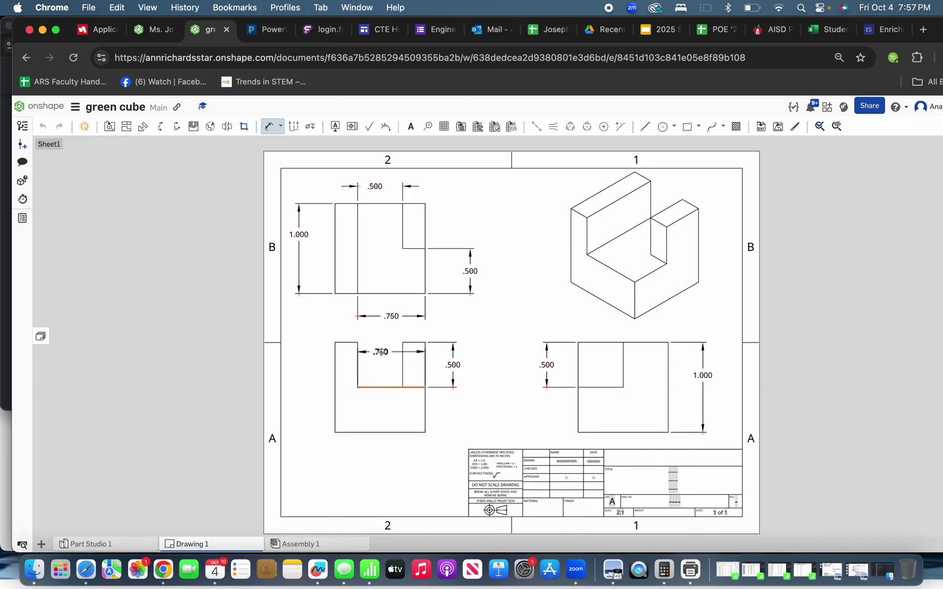
{"action": "left_click", "coordinate": [382, 356]}
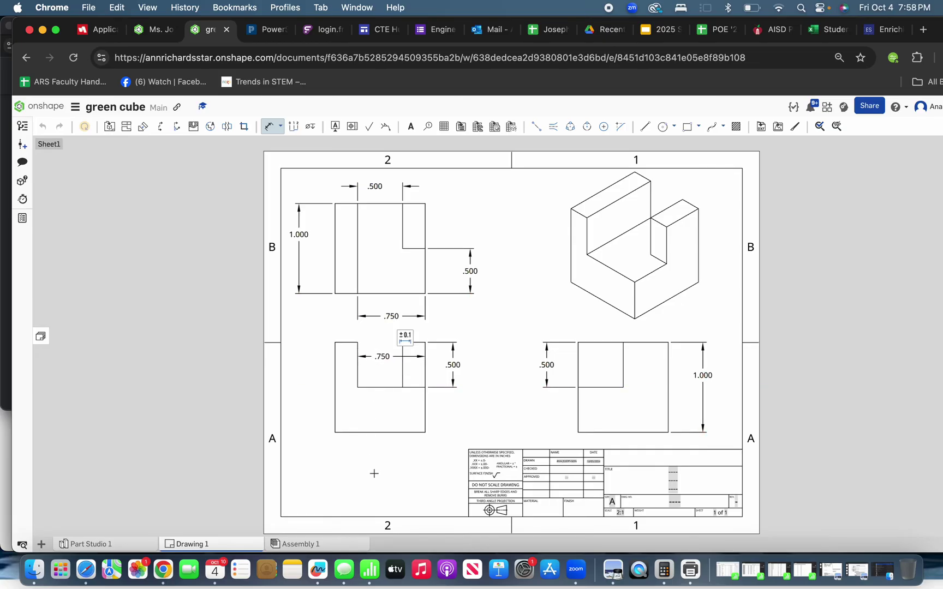
{"action": "left_click", "coordinate": [378, 432]}
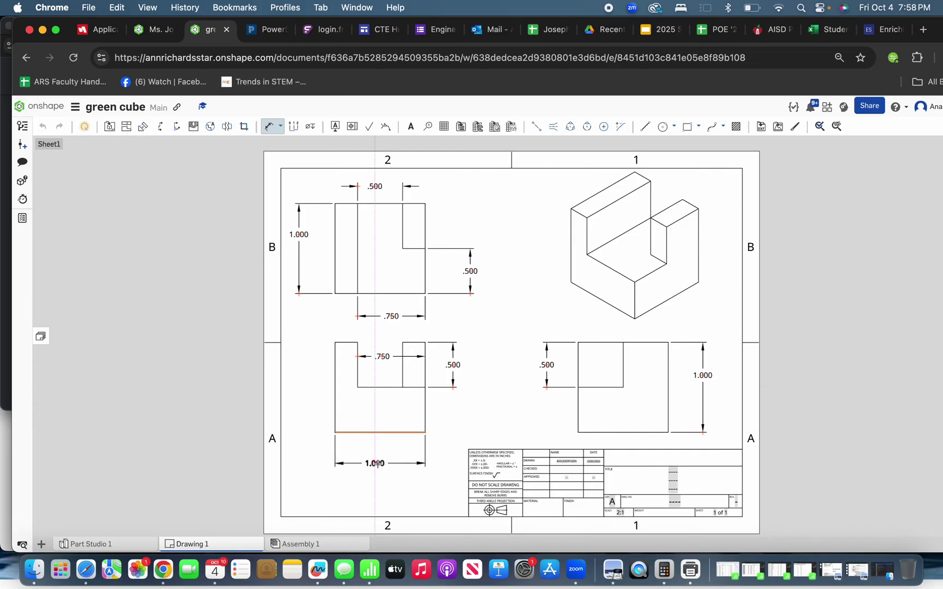
{"action": "left_click", "coordinate": [377, 464]}
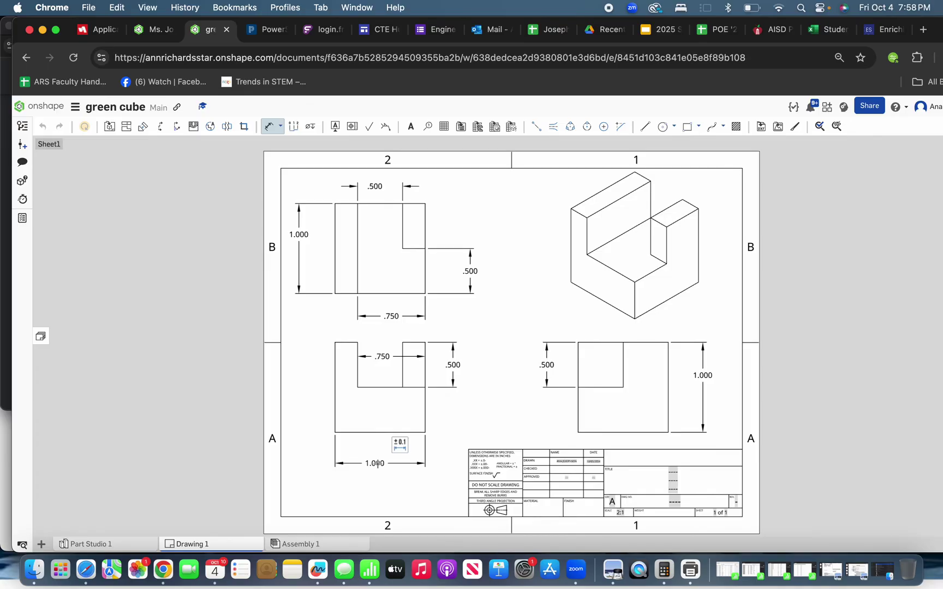
{"action": "left_click", "coordinate": [335, 404]}
{"action": "left_click", "coordinate": [305, 394]}
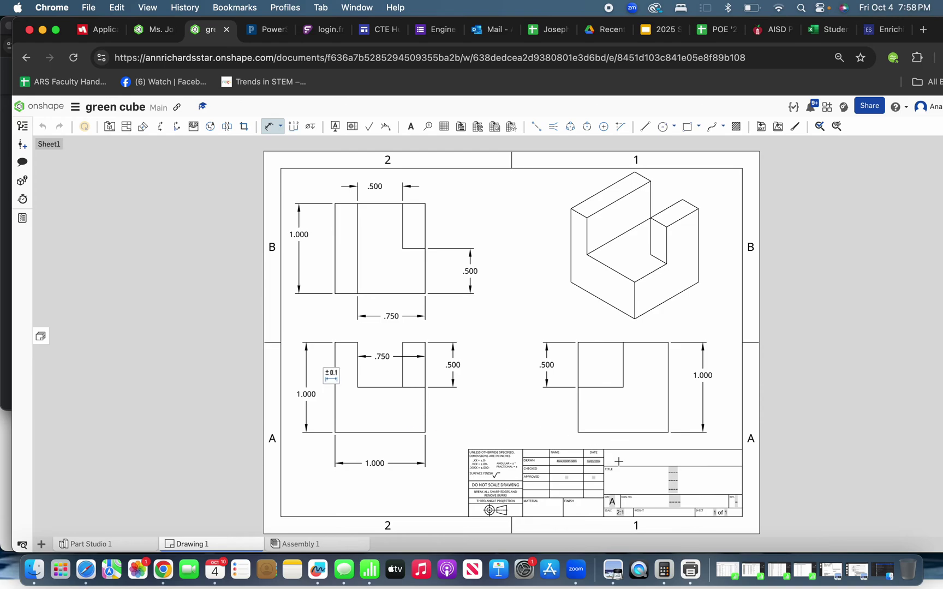
{"action": "scroll", "coordinate": [619, 462], "scroll_direction": "up", "scroll_amount": 5}
{"action": "scroll", "coordinate": [619, 462], "scroll_direction": "down", "scroll_amount": 3}
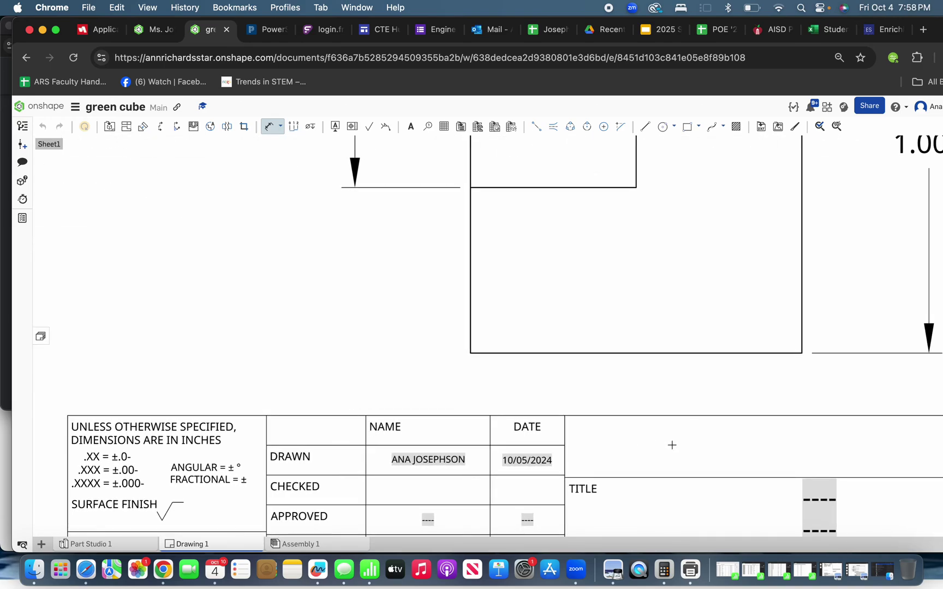
Enter 'Green Cube' in the title block's TITLE field, correcting the typo.
{"action": "key", "text": "Escape"}
{"action": "scroll", "coordinate": [759, 464], "scroll_direction": "down", "scroll_amount": 3}
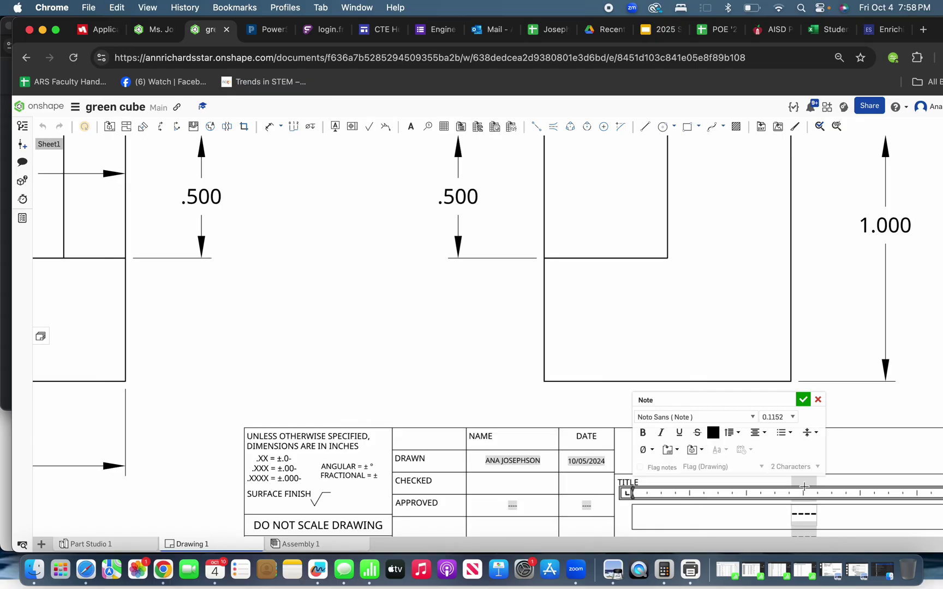
{"action": "type", "text": "Green "}
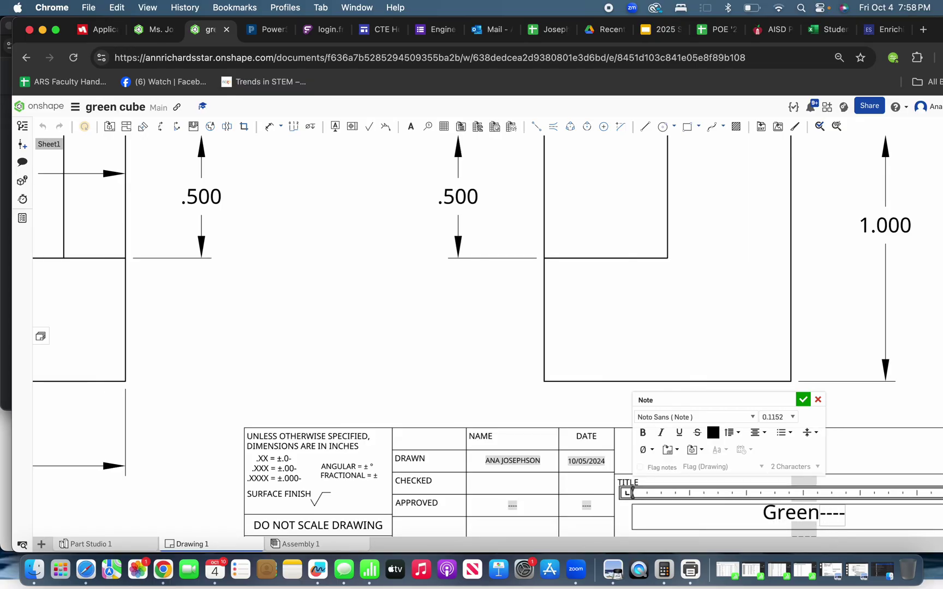
{"action": "type", "text": "Cubwe"}
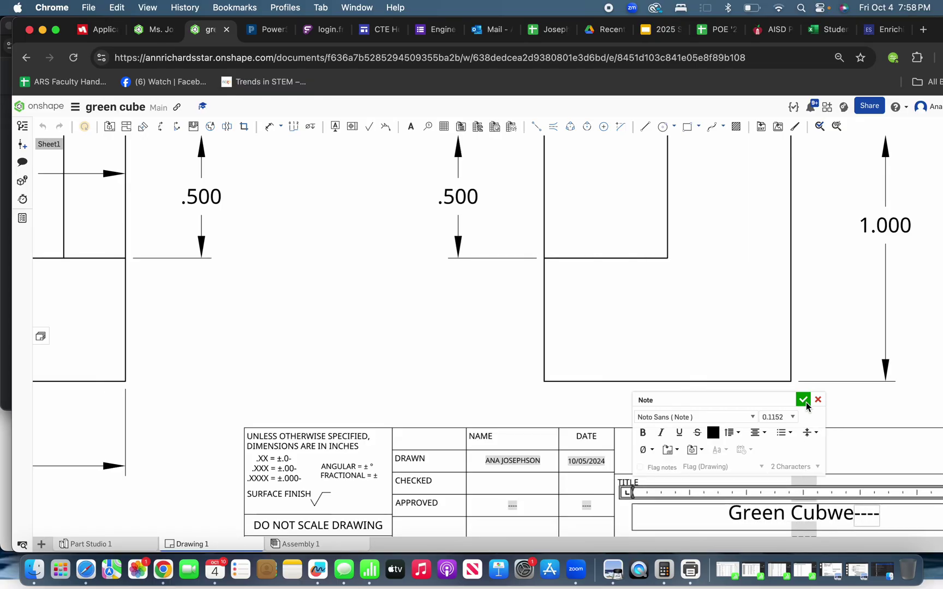
{"action": "key", "text": "BackSpace"}
{"action": "key", "text": "BackSpace"}
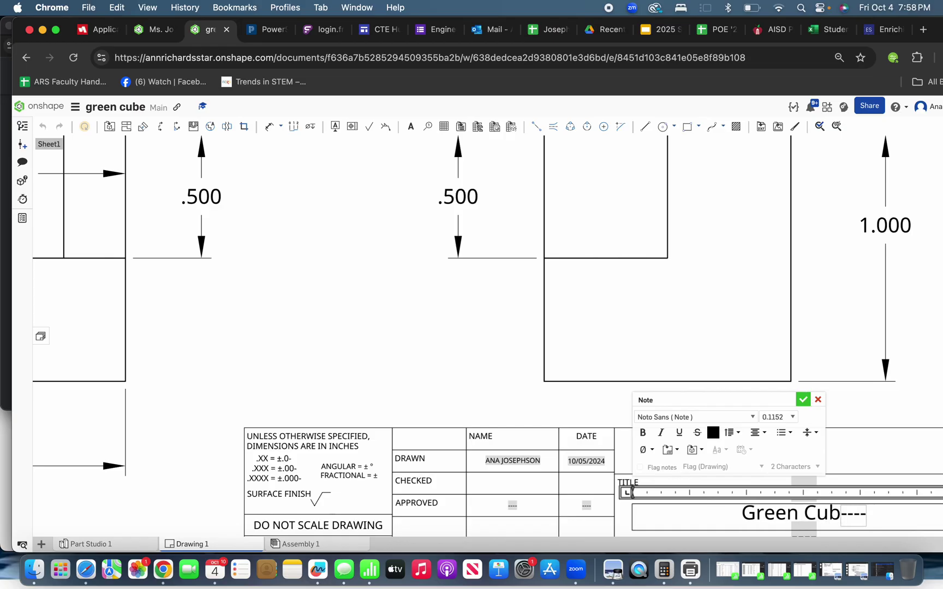
{"action": "type", "text": "e"}
{"action": "left_click", "coordinate": [803, 401]}
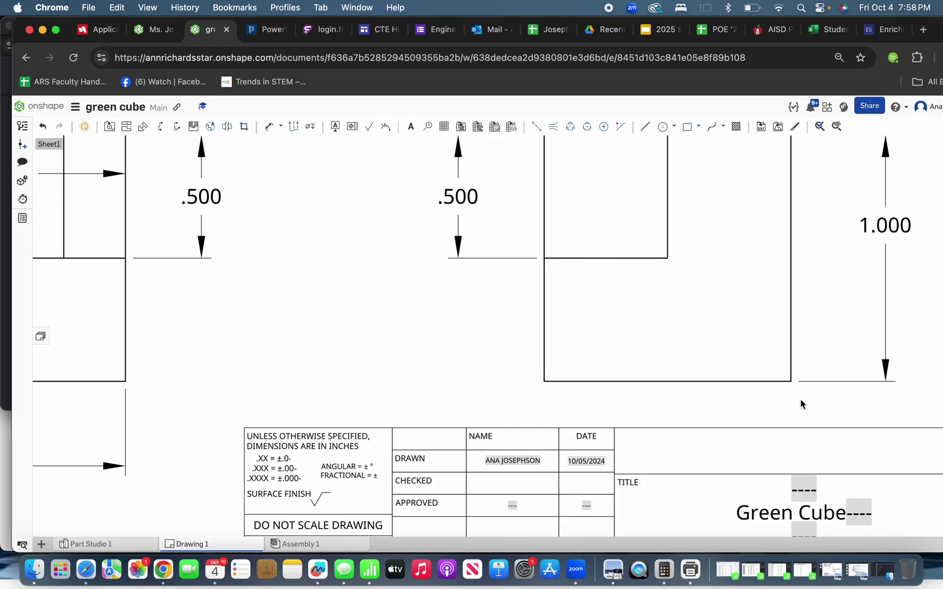
Zoom and pan around the sheet to check the dimensioned, titled drawing.
{"action": "scroll", "coordinate": [800, 403], "scroll_direction": "down", "scroll_amount": 5}
{"action": "scroll", "coordinate": [839, 502], "scroll_direction": "up", "scroll_amount": 3}
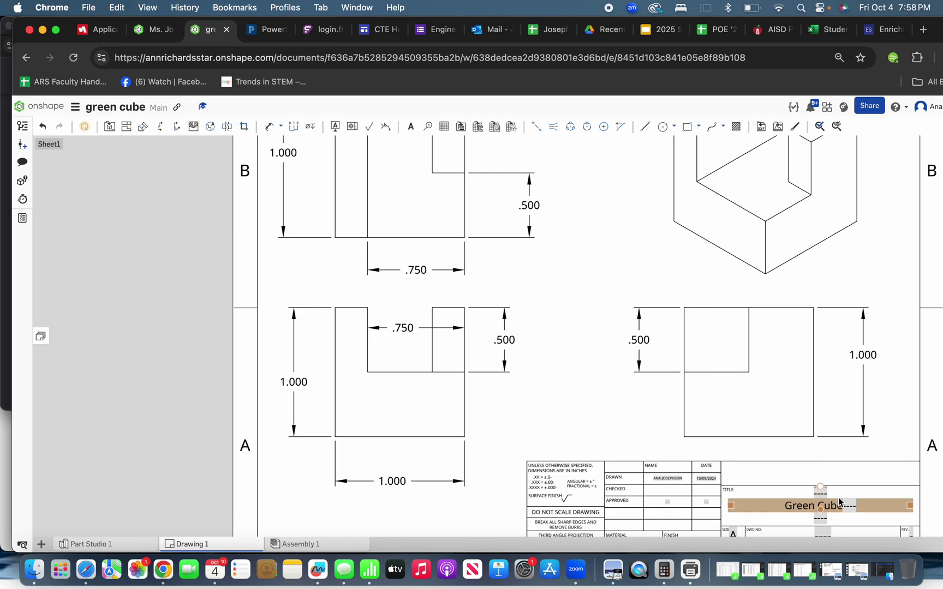
{"action": "left_click_drag", "start_coordinate": [839, 502], "coordinate": [709, 490]}
{"action": "scroll", "coordinate": [711, 486], "scroll_direction": "down", "scroll_amount": 2}
{"action": "scroll", "coordinate": [709, 490], "scroll_direction": "up", "scroll_amount": 5}
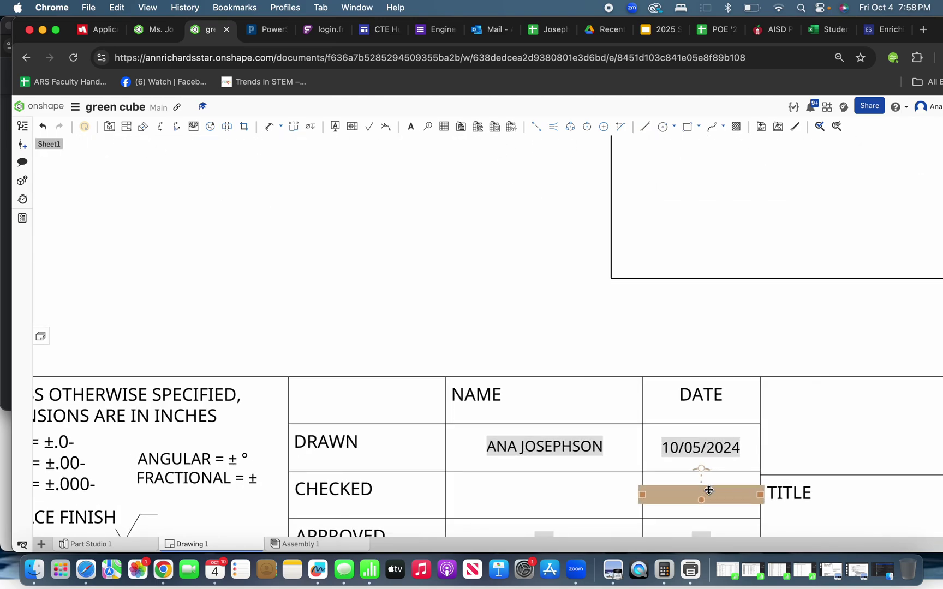
{"action": "scroll", "coordinate": [708, 490], "scroll_direction": "down", "scroll_amount": 4}
{"action": "scroll", "coordinate": [709, 490], "scroll_direction": "down", "scroll_amount": 5}
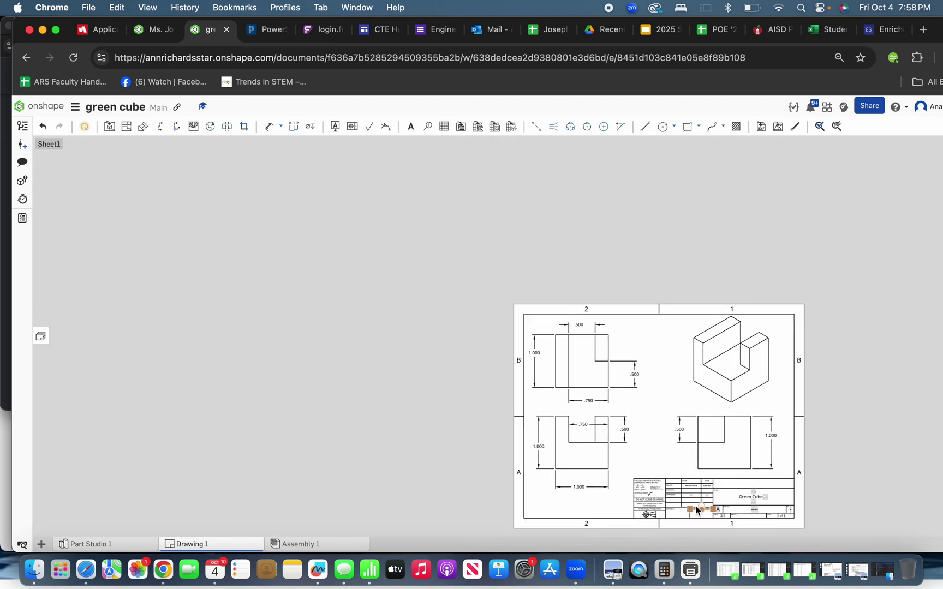
{"action": "scroll", "coordinate": [699, 492], "scroll_direction": "up", "scroll_amount": 3}
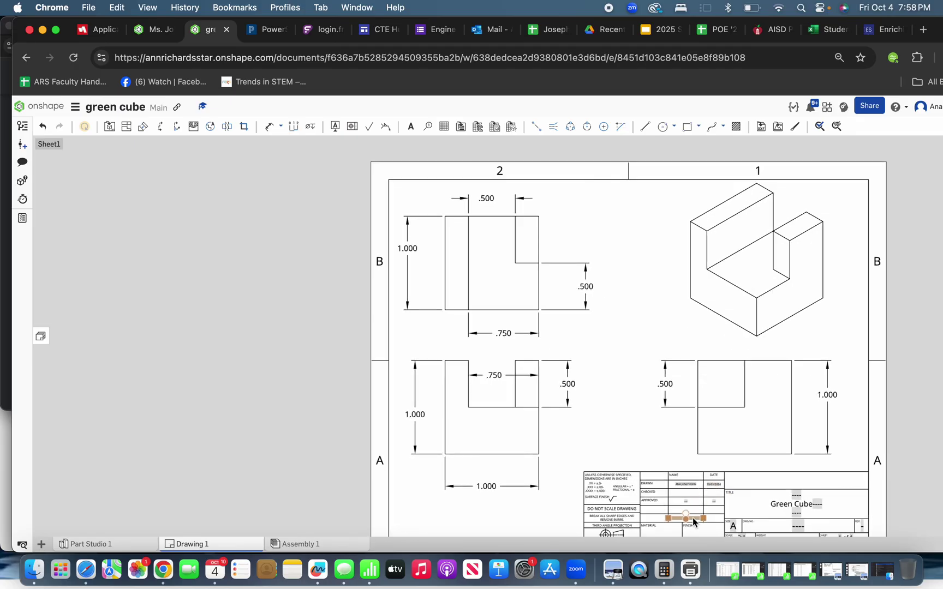
{"action": "scroll", "coordinate": [693, 518], "scroll_direction": "down", "scroll_amount": 2}
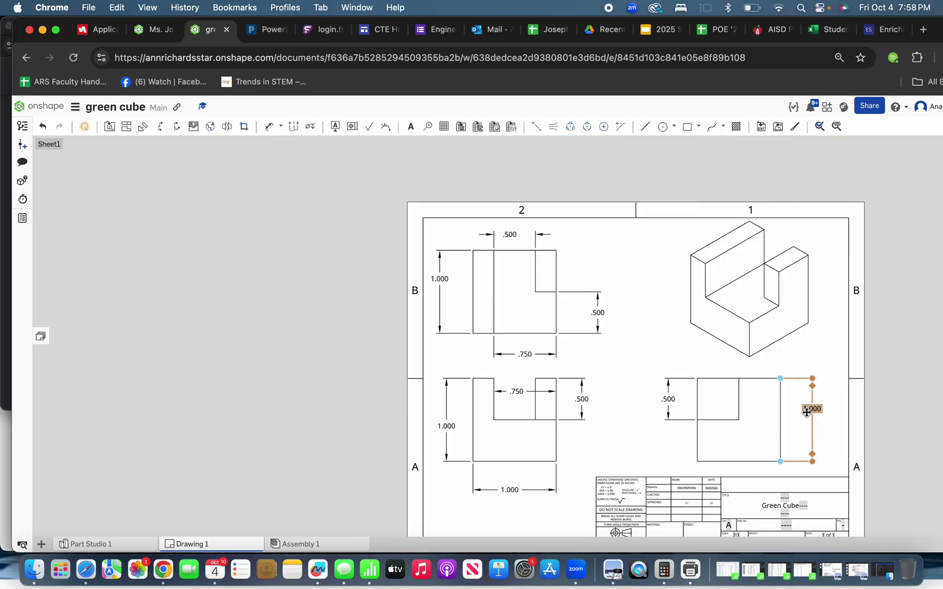
{"action": "scroll", "coordinate": [758, 377], "scroll_direction": "up", "scroll_amount": 4}
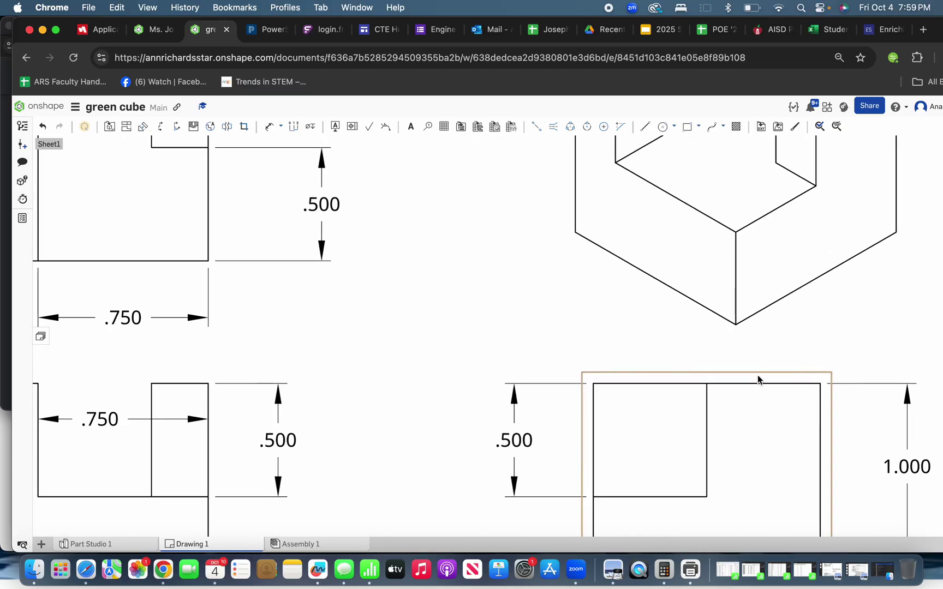
{"action": "scroll", "coordinate": [757, 377], "scroll_direction": "down", "scroll_amount": 3}
{"action": "scroll", "coordinate": [757, 375], "scroll_direction": "down", "scroll_amount": 3}
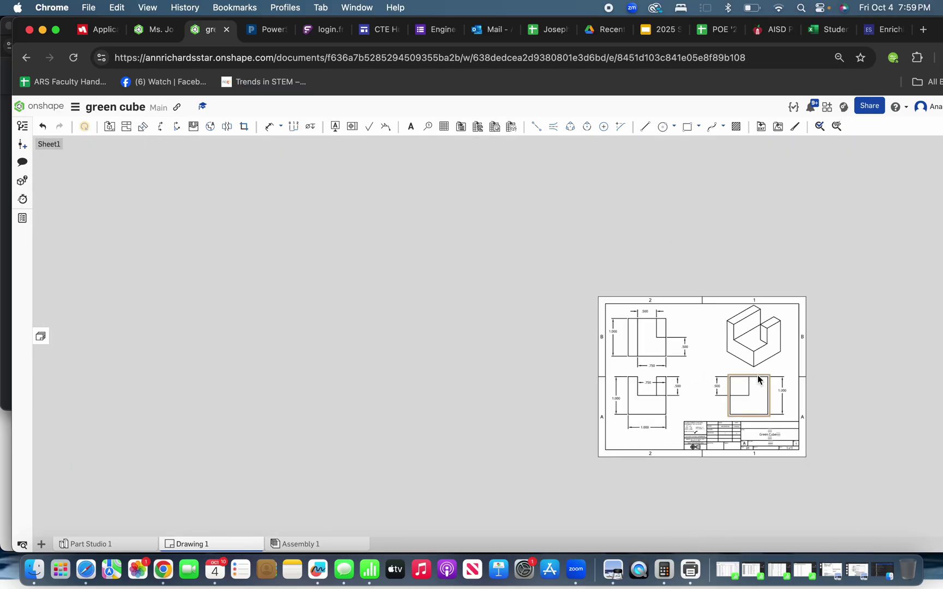
{"action": "scroll", "coordinate": [757, 374], "scroll_direction": "up", "scroll_amount": 4}
{"action": "scroll", "coordinate": [757, 376], "scroll_direction": "down", "scroll_amount": 2}
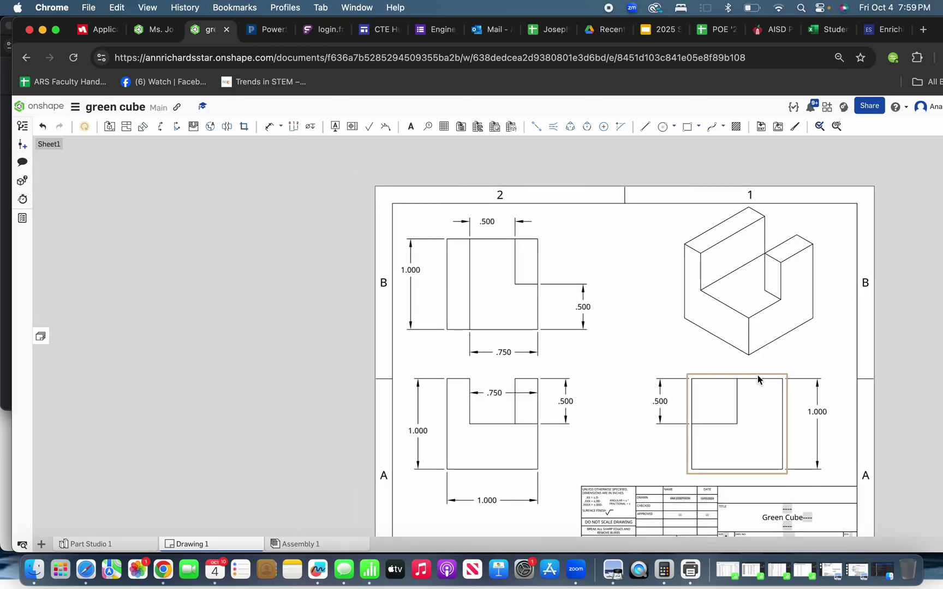
{"action": "scroll", "coordinate": [758, 375], "scroll_direction": "down", "scroll_amount": 1}
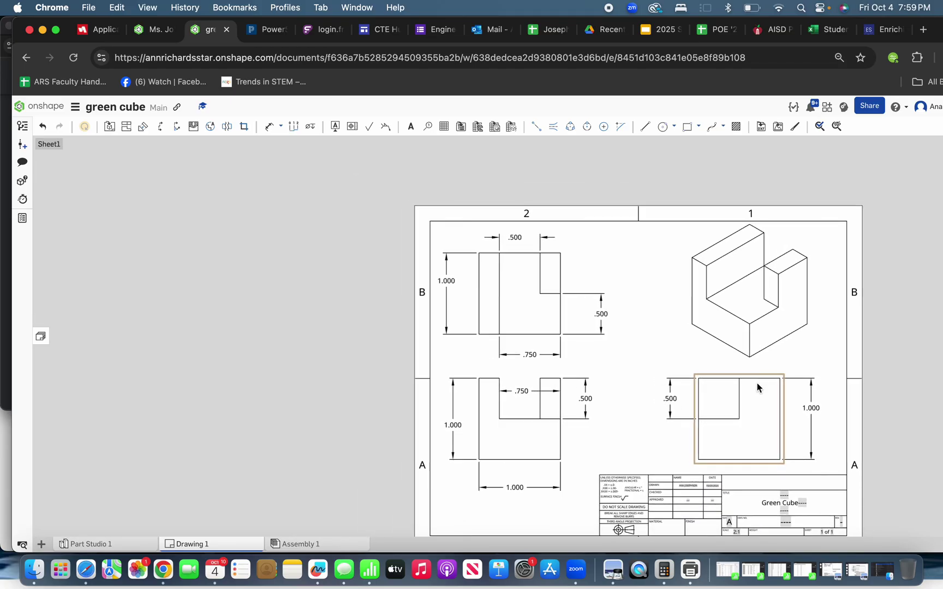
{"action": "scroll", "coordinate": [761, 456], "scroll_direction": "down", "scroll_amount": 1}
{"action": "scroll", "coordinate": [761, 456], "scroll_direction": "down", "scroll_amount": 1}
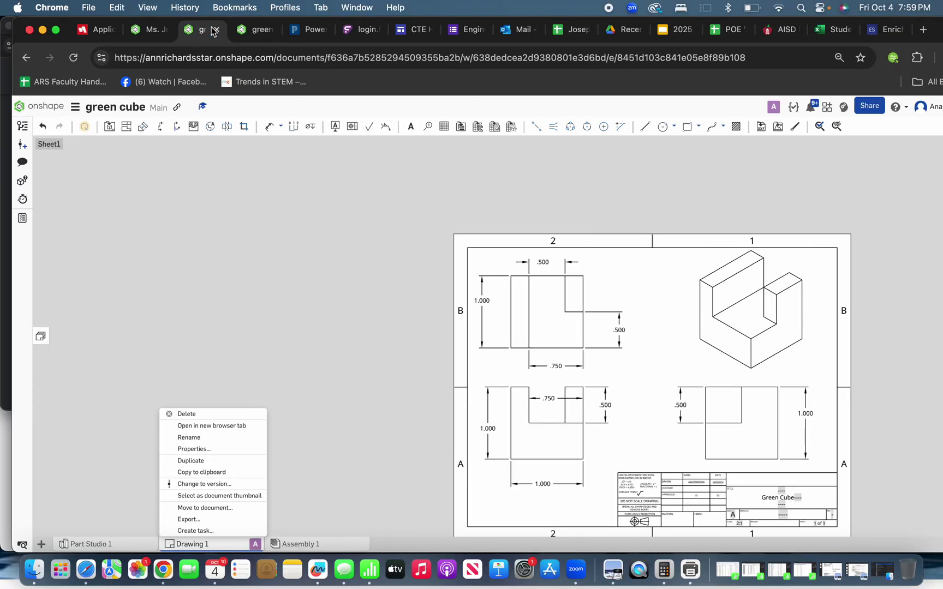
Export the drawing as a PDF named with the user's name followed by 'Green Cube'.
{"action": "left_click", "coordinate": [186, 519]}
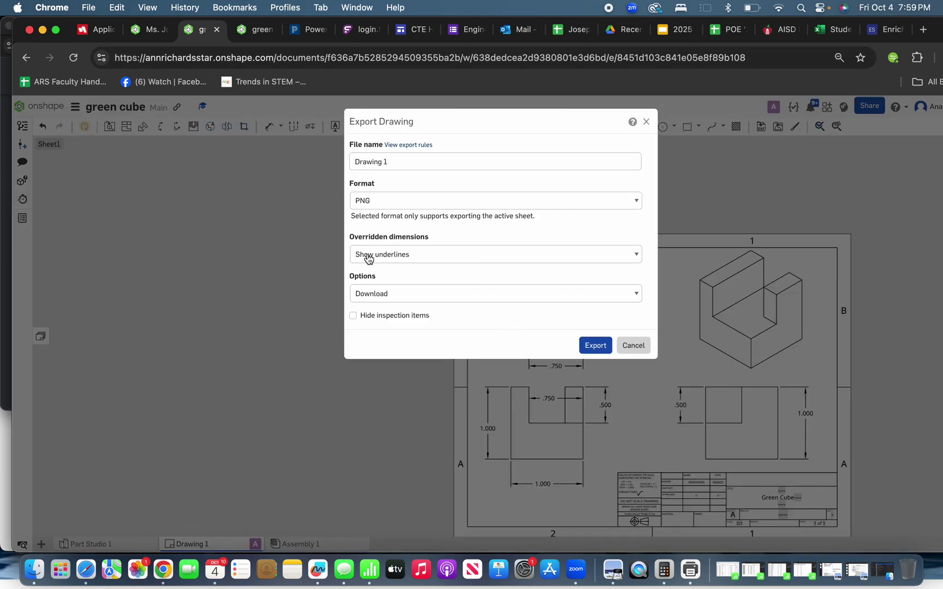
{"action": "left_click_drag", "start_coordinate": [402, 159], "coordinate": [343, 150]}
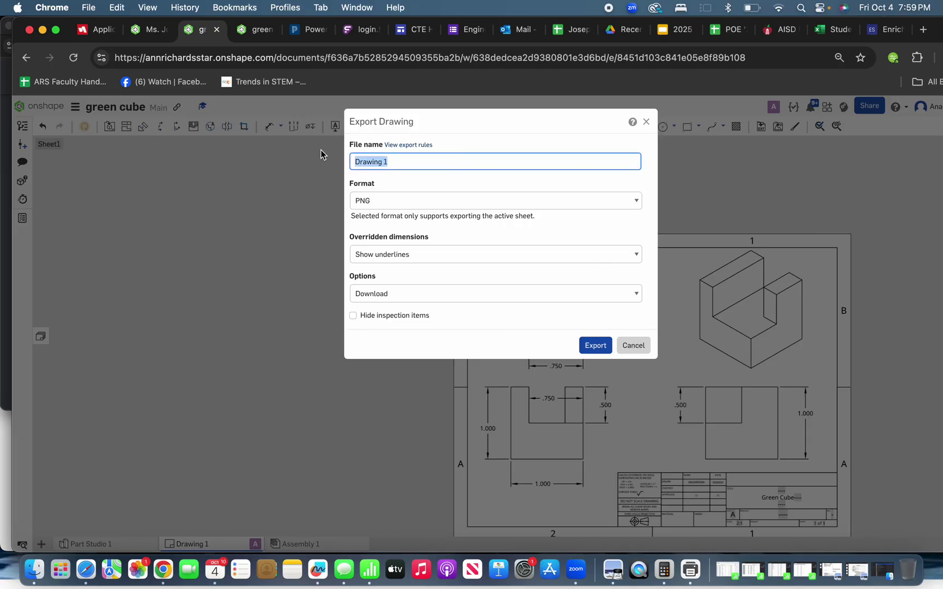
{"action": "type", "text": "Ms. Jo Green Cube"}
{"action": "left_click", "coordinate": [630, 201]}
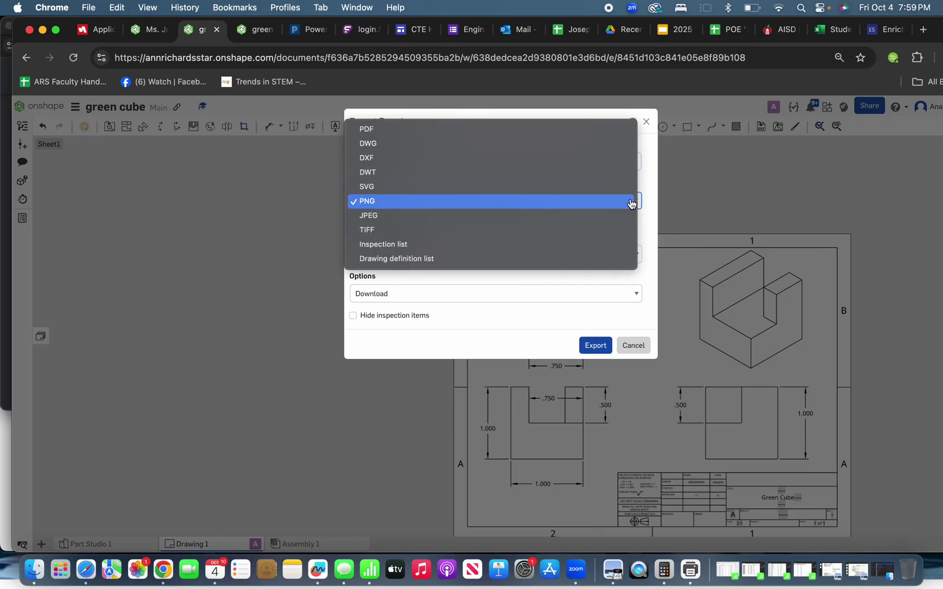
{"action": "left_click", "coordinate": [557, 130]}
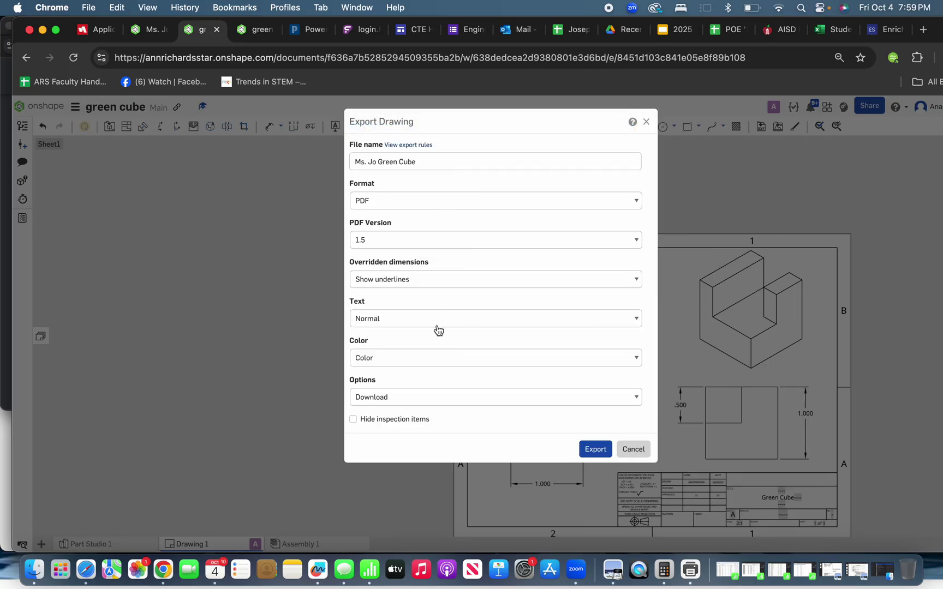
{"action": "left_click", "coordinate": [599, 447]}
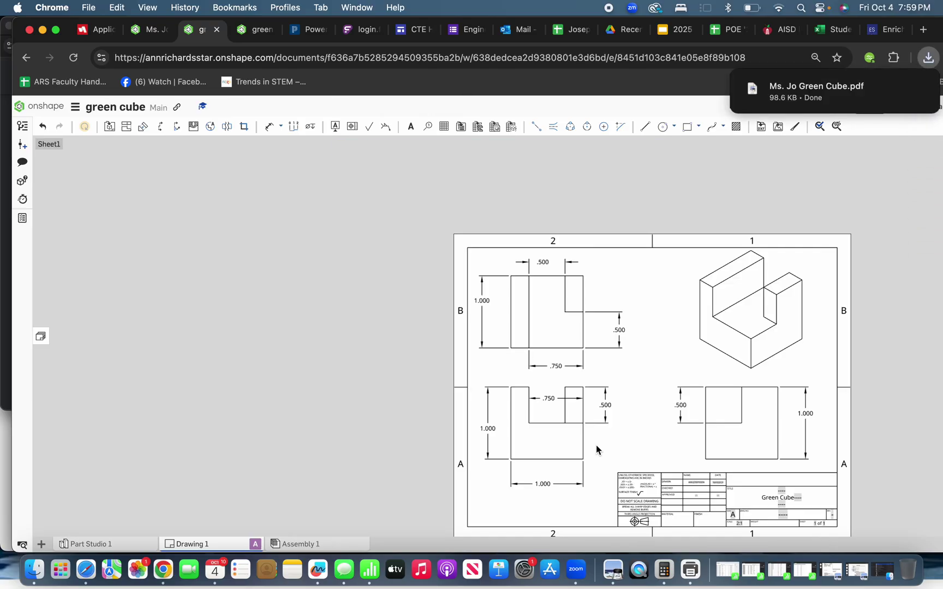
Open the downloaded Green Cube PDF from Chrome's downloads and scroll through the page.
{"action": "left_click", "coordinate": [930, 59]}
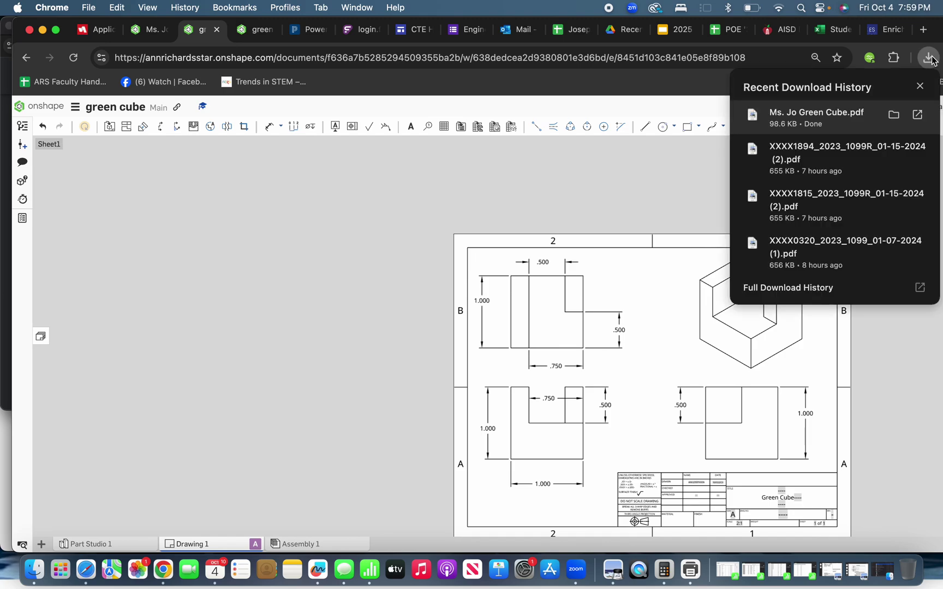
{"action": "left_click", "coordinate": [830, 113]}
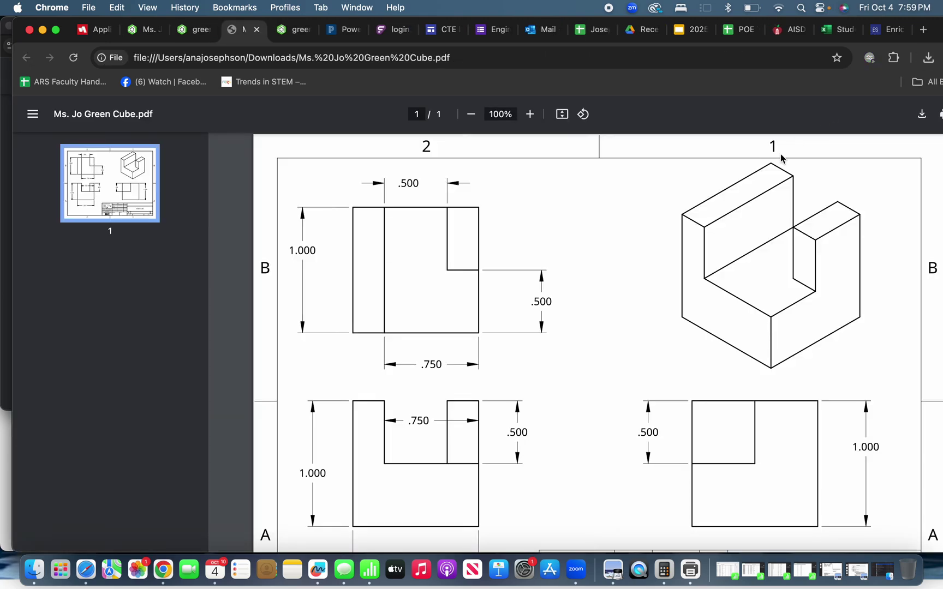
{"action": "scroll", "coordinate": [647, 343], "scroll_direction": "down", "scroll_amount": 1}
{"action": "scroll", "coordinate": [647, 344], "scroll_direction": "down", "scroll_amount": 2}
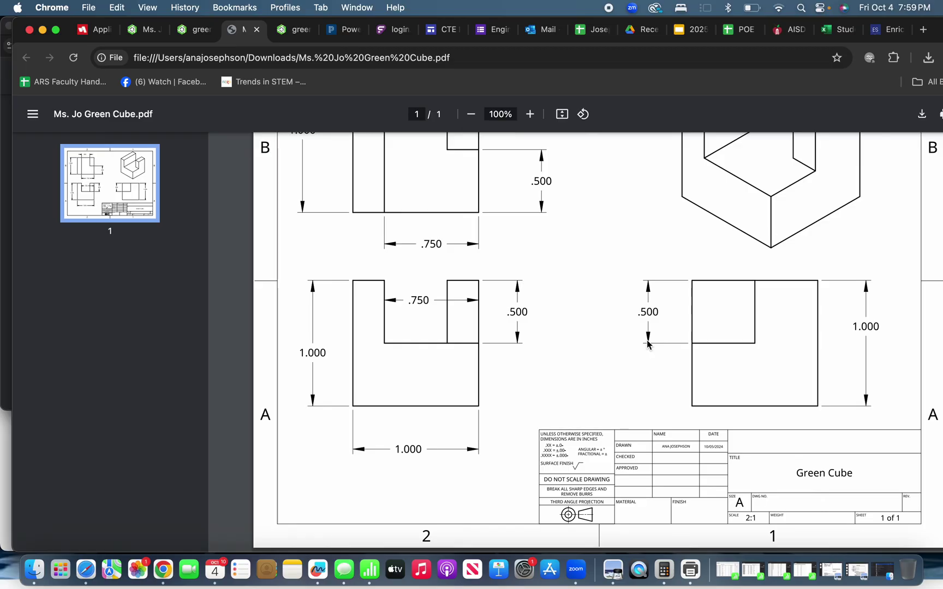
{"action": "scroll", "coordinate": [648, 342], "scroll_direction": "up", "scroll_amount": 3}
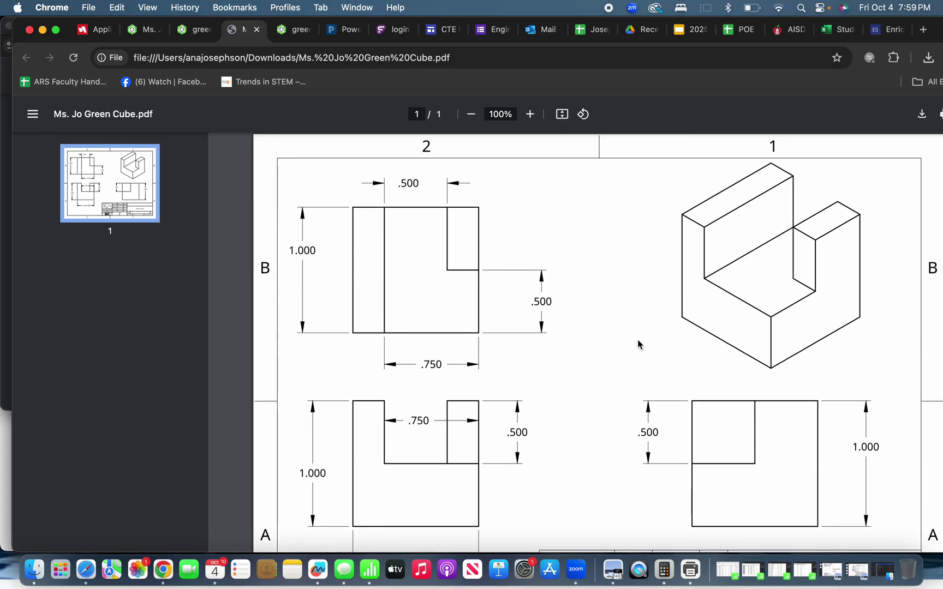